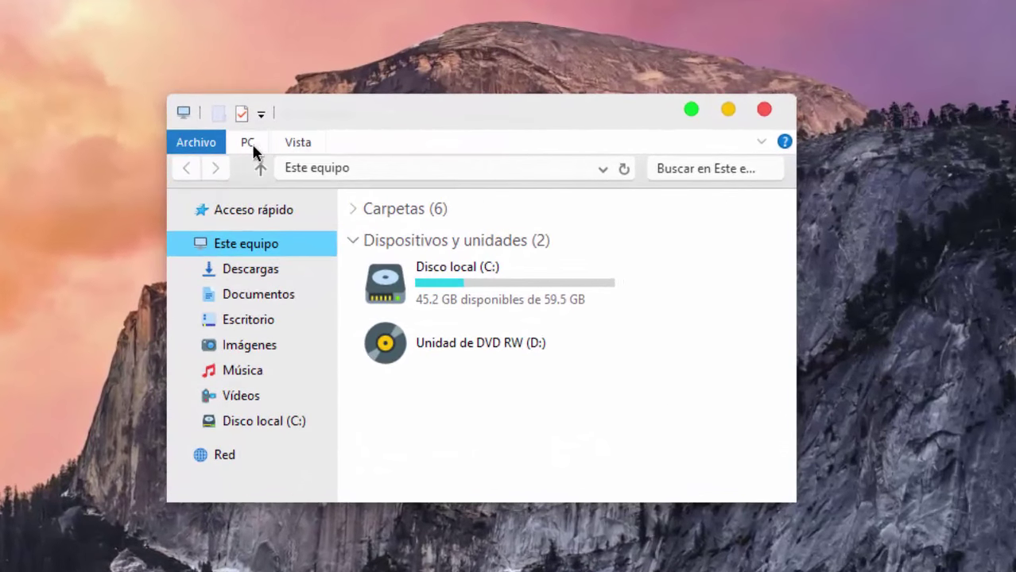
Examine the PC and Vista ribbon commands in the Este equipo window, collapse the ribbon, and close the window
click(249, 143)
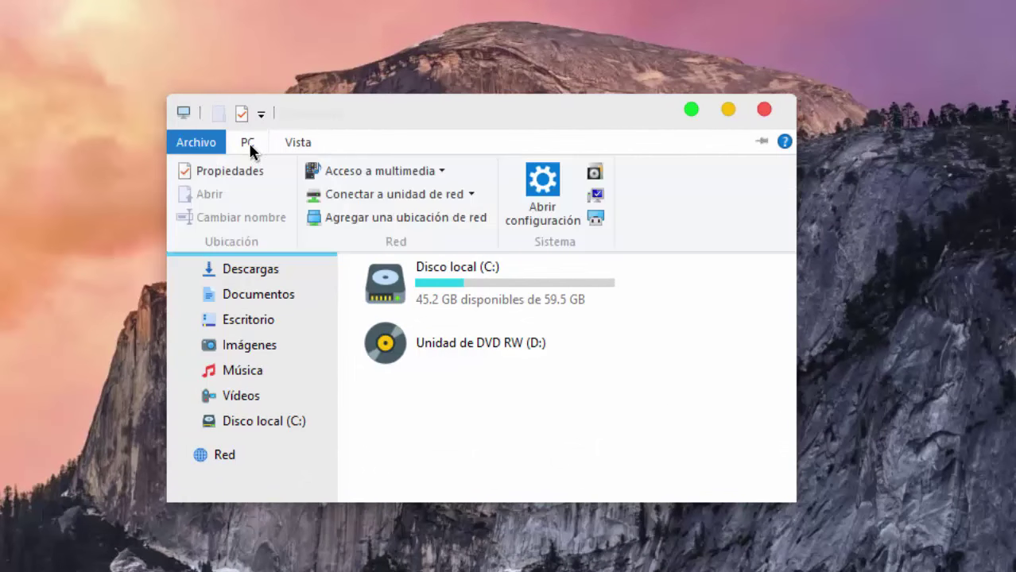
click(298, 144)
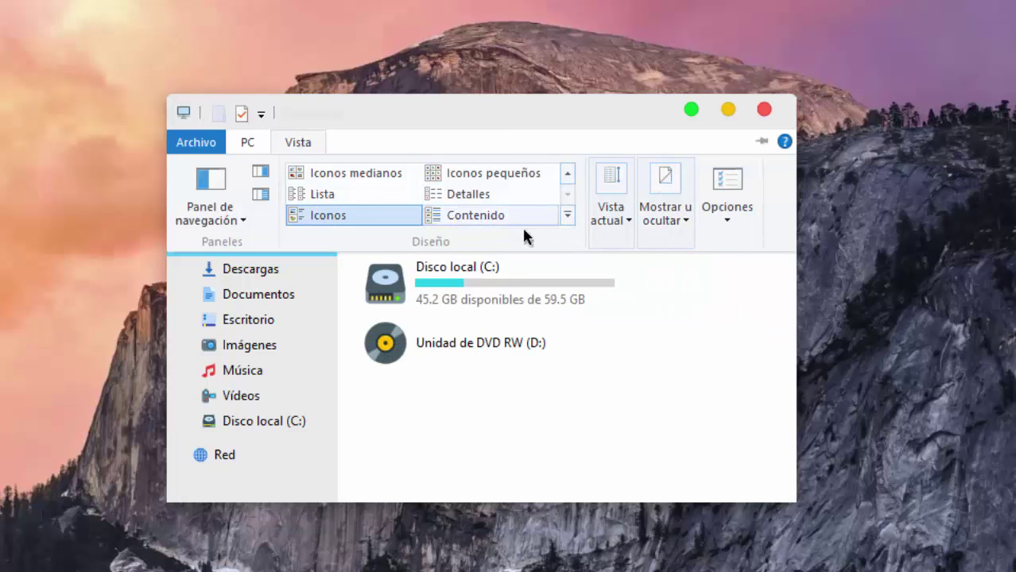
click(248, 144)
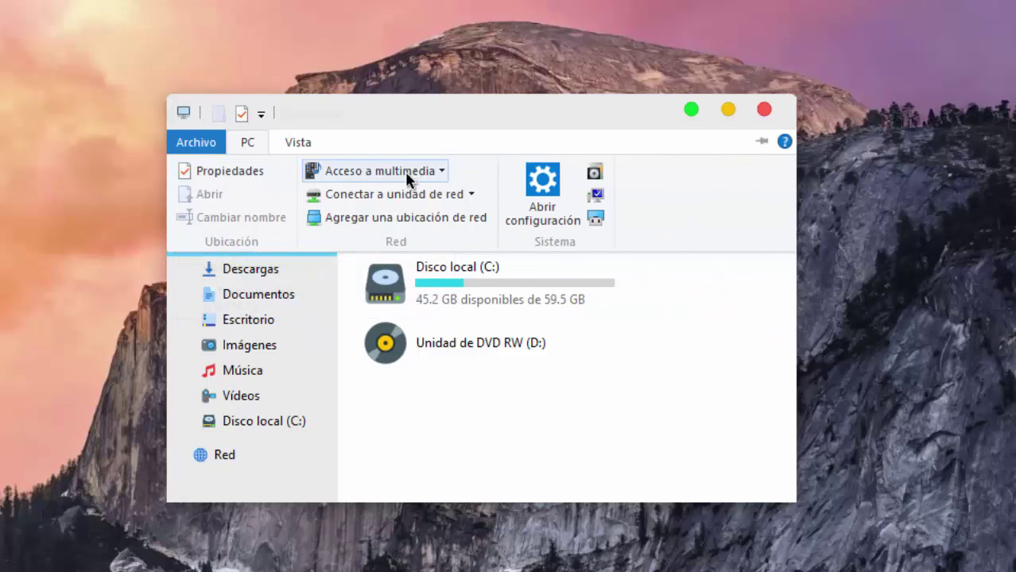
key(ctrl+F1)
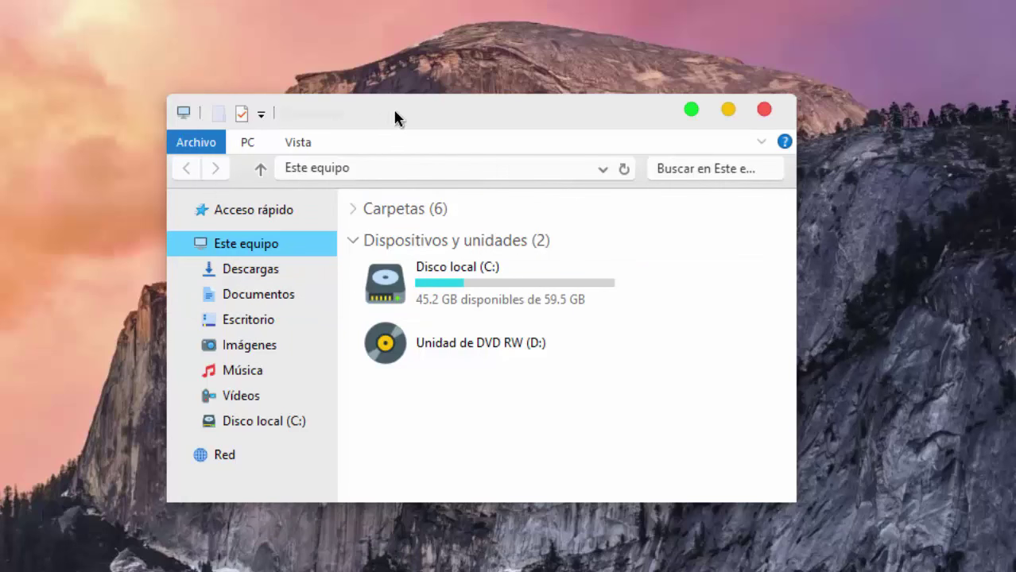
drag(398, 107, 317, 105)
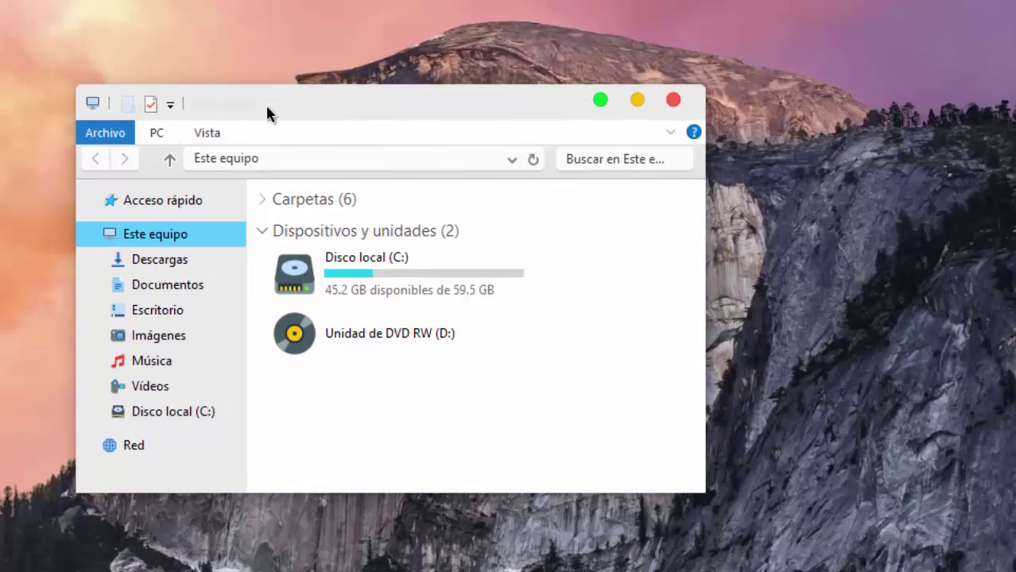
drag(332, 111, 359, 97)
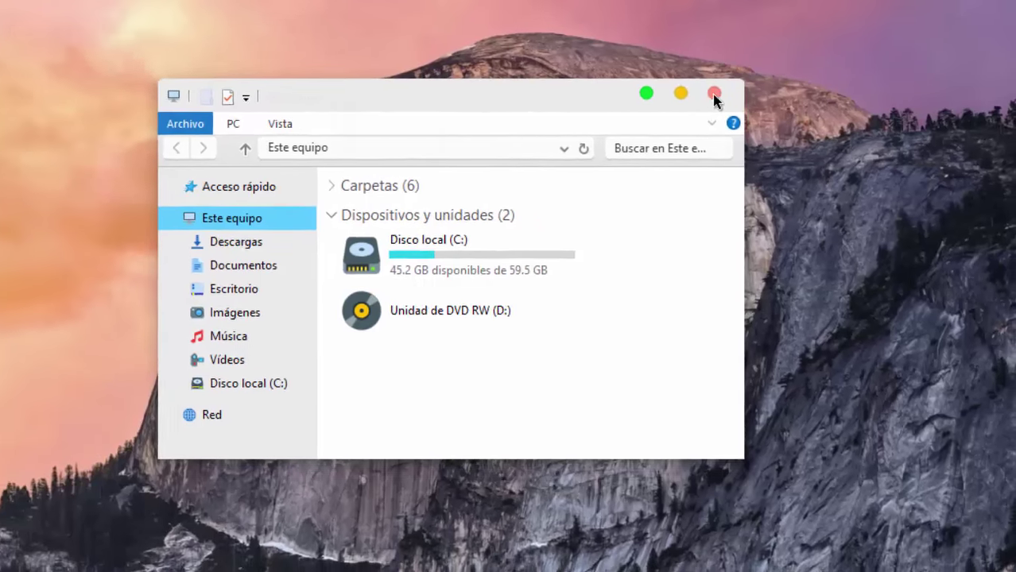
click(701, 87)
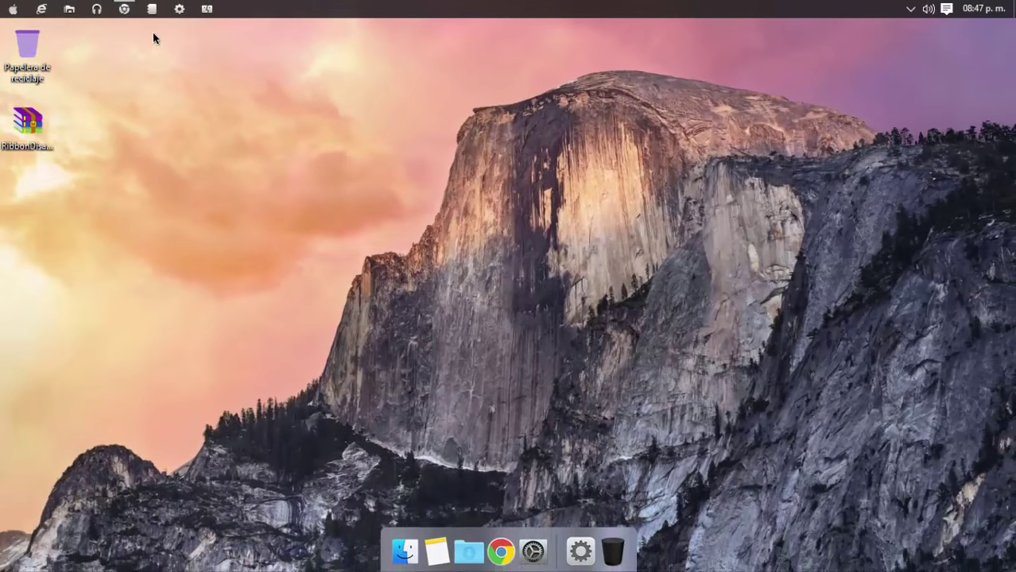
Switch to Chrome to view the MediaFire download page for RibbonDisabler.zip, and minimize the browser
click(124, 9)
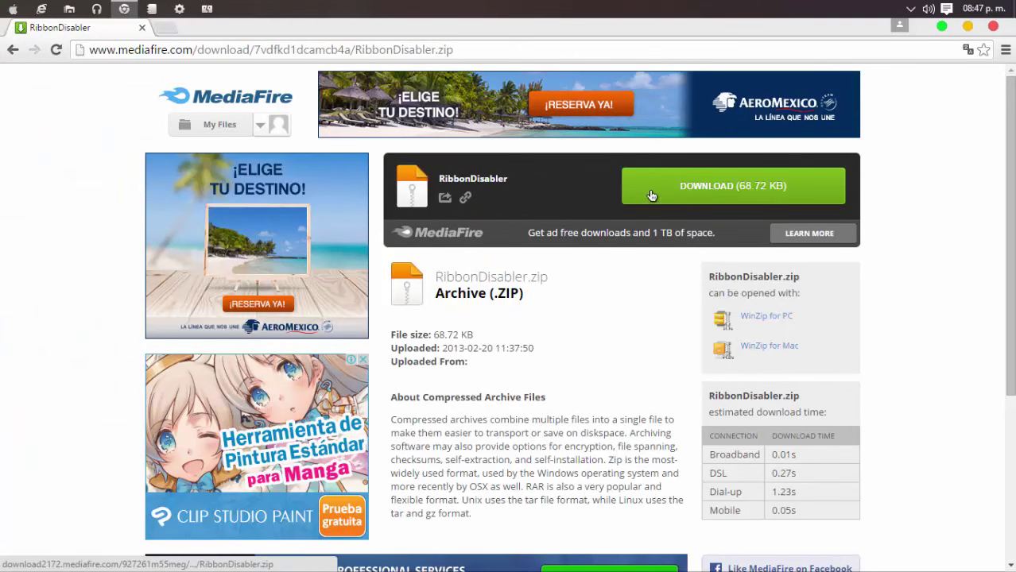
click(941, 29)
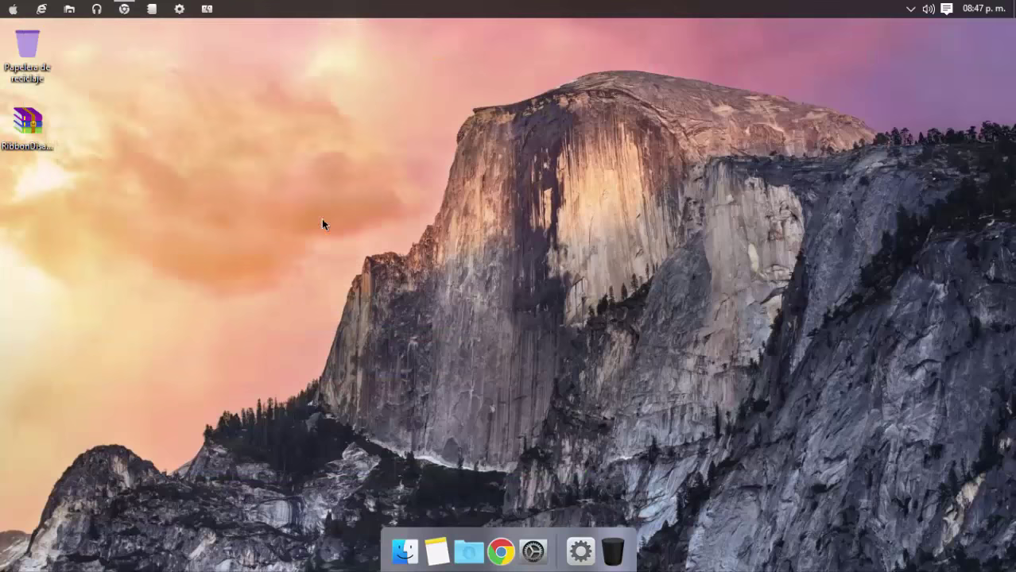
Move RibbonDisabler.zip to a free area of the desktop and extract its contents directly onto the desktop
drag(31, 141, 357, 186)
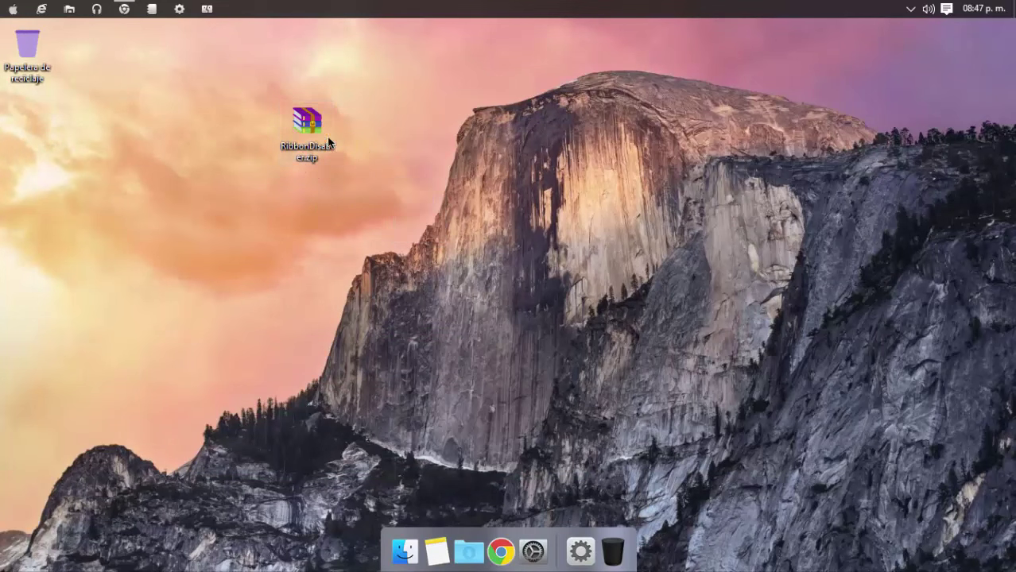
right_click(307, 139)
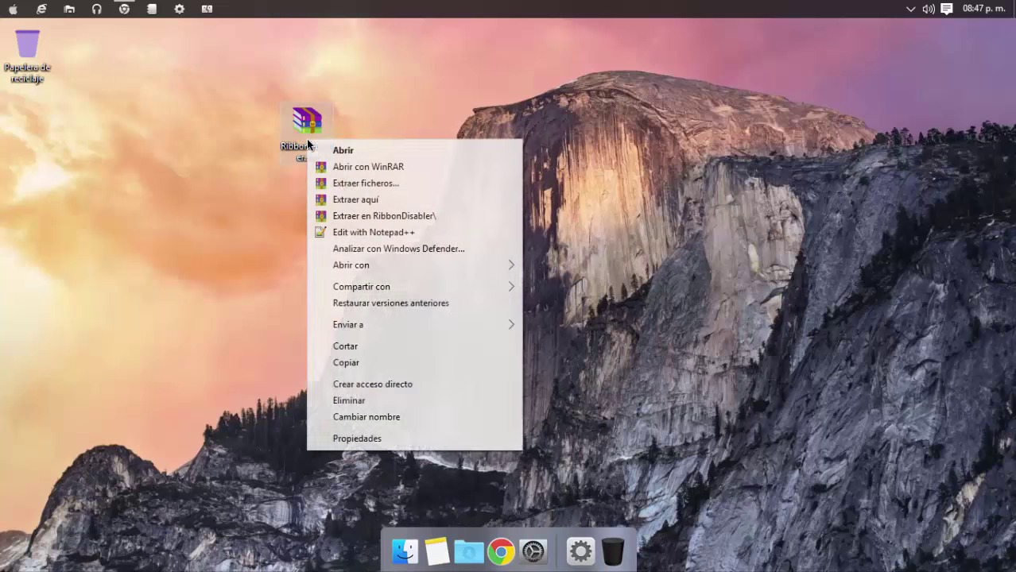
click(351, 201)
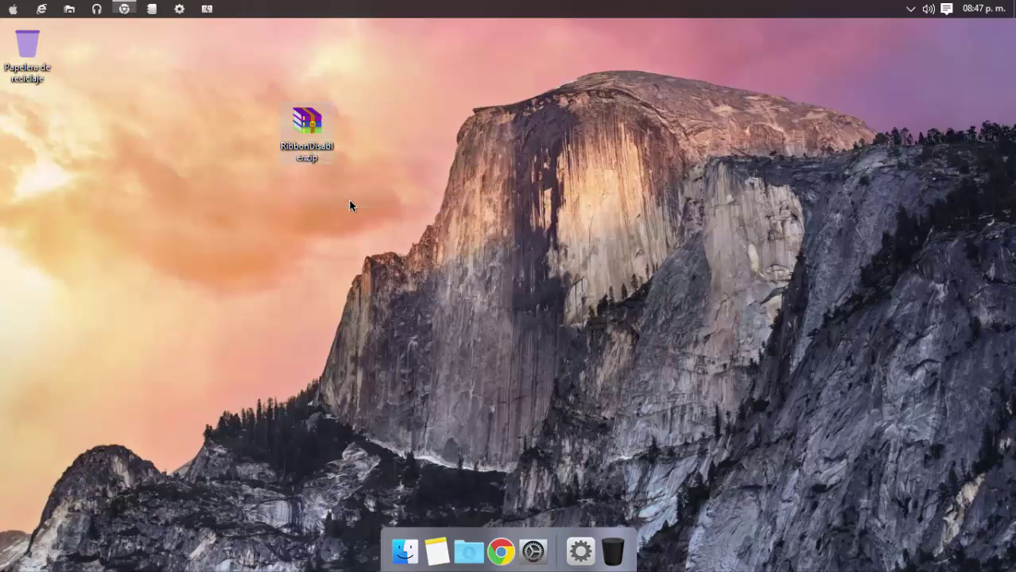
drag(92, 103, 441, 135)
click(328, 204)
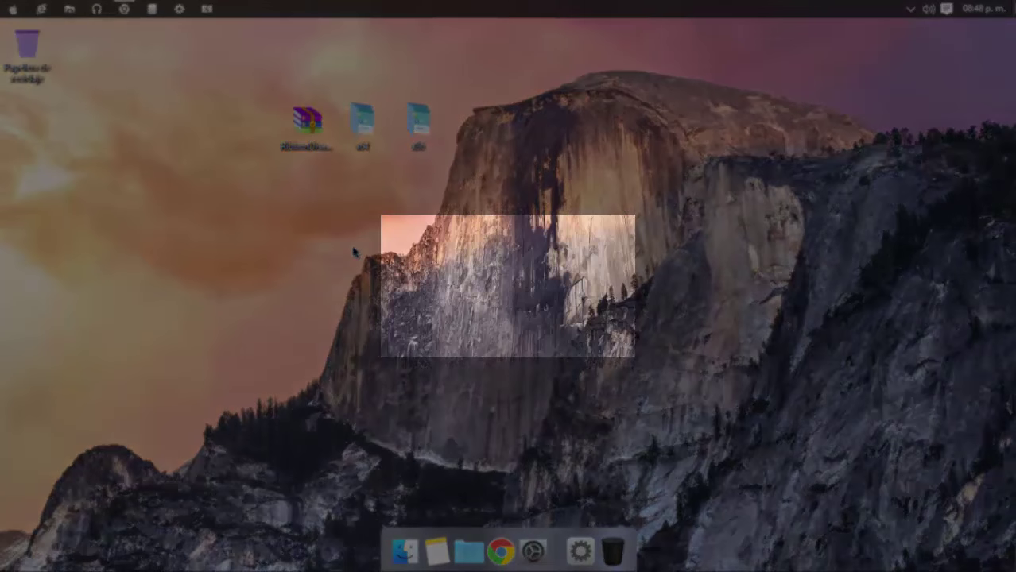
Run dxdiag to check whether the operating system is 32-bit or 64-bit, and close the diagnostic tool
key(super+r)
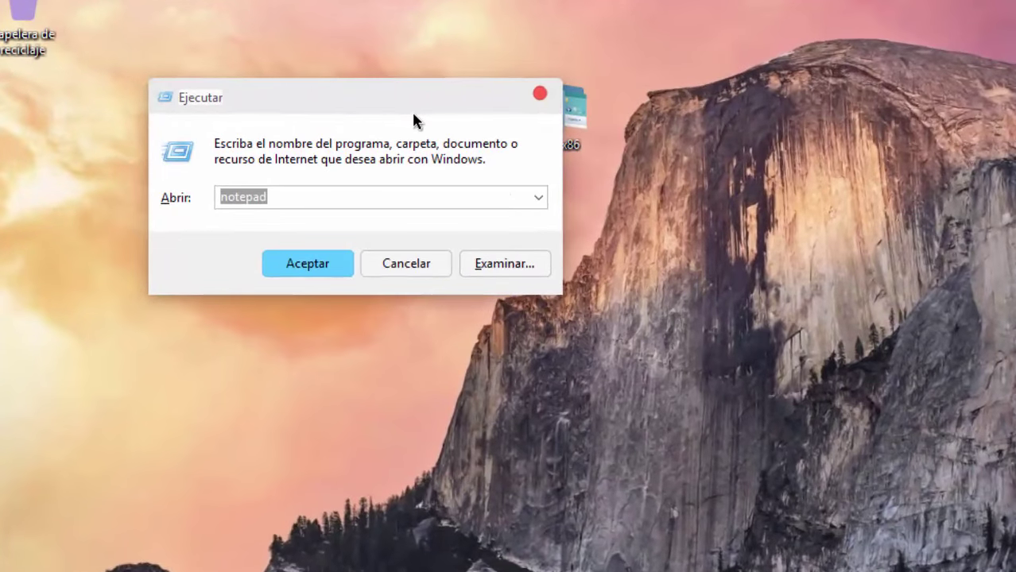
text(dxd)
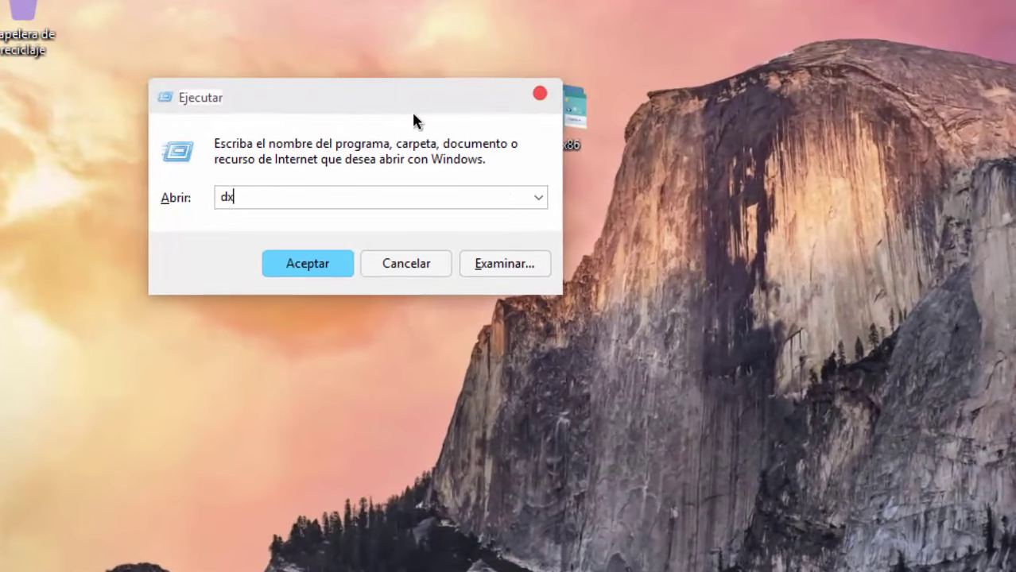
text(iag)
click(303, 264)
click(899, 452)
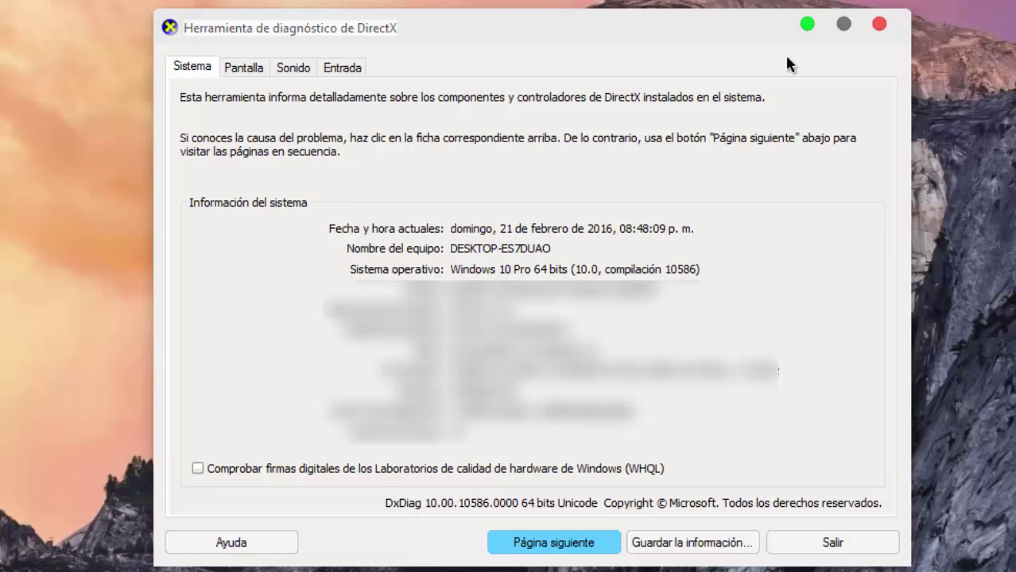
click(879, 25)
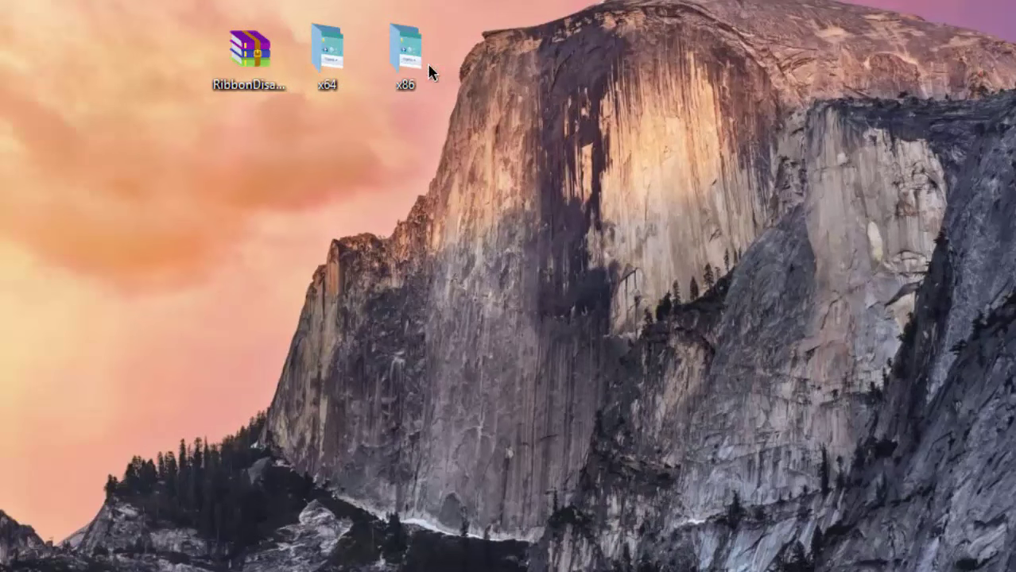
Open the x64 folder and run Ribbon disabler2.exe as administrator, allowing it to make changes to the PC
double_click(328, 84)
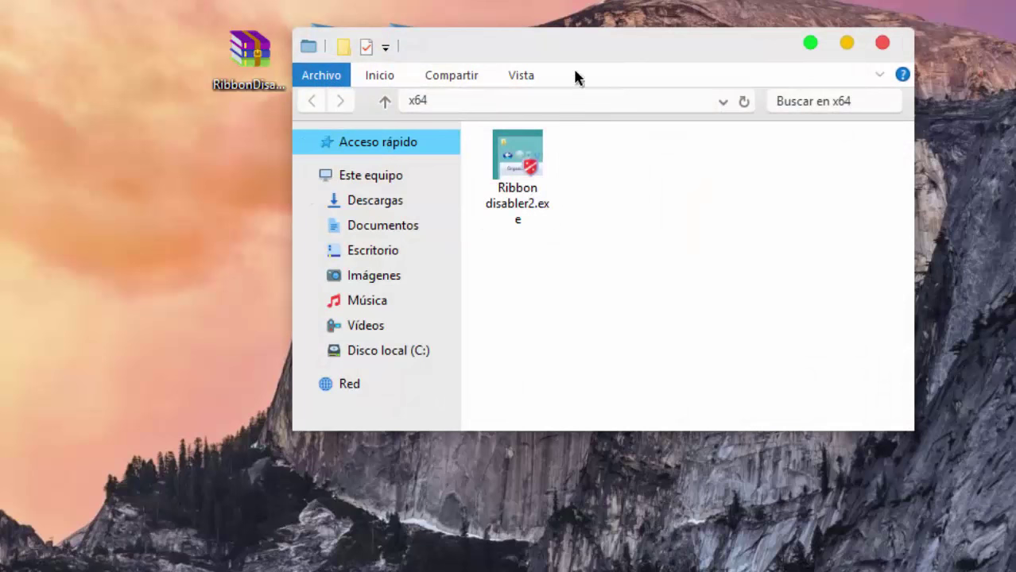
drag(551, 43, 740, 40)
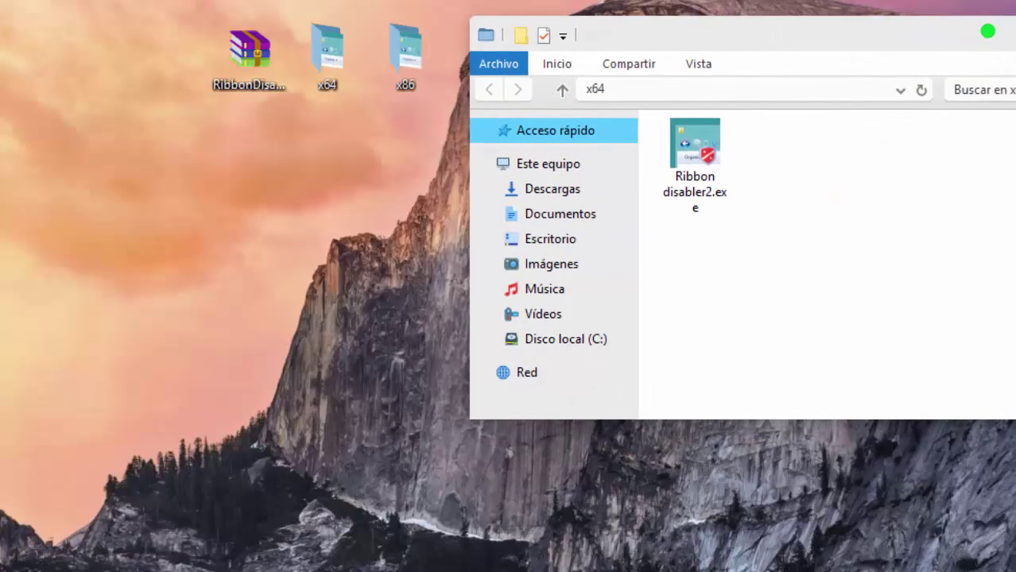
right_click(690, 165)
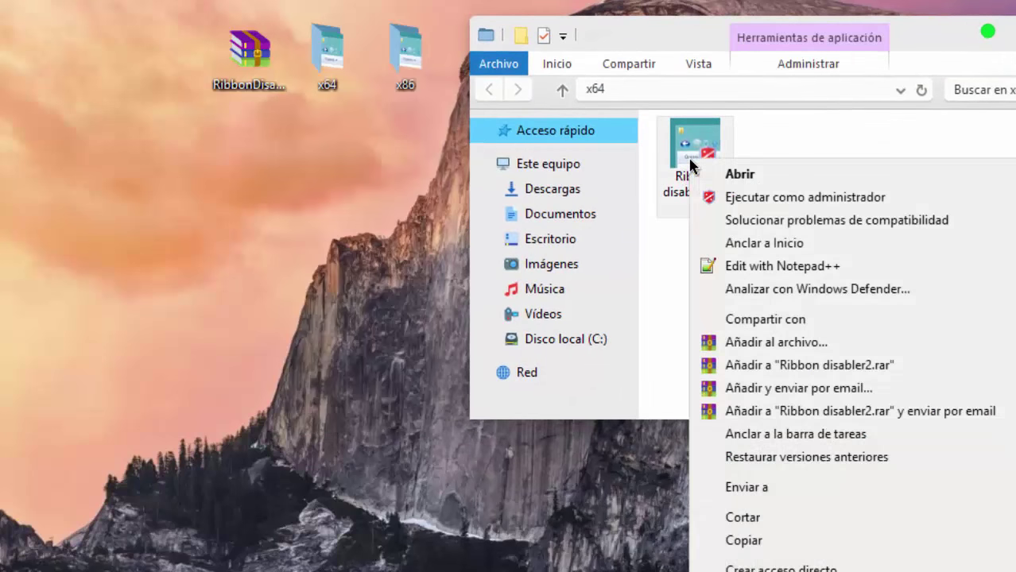
click(735, 199)
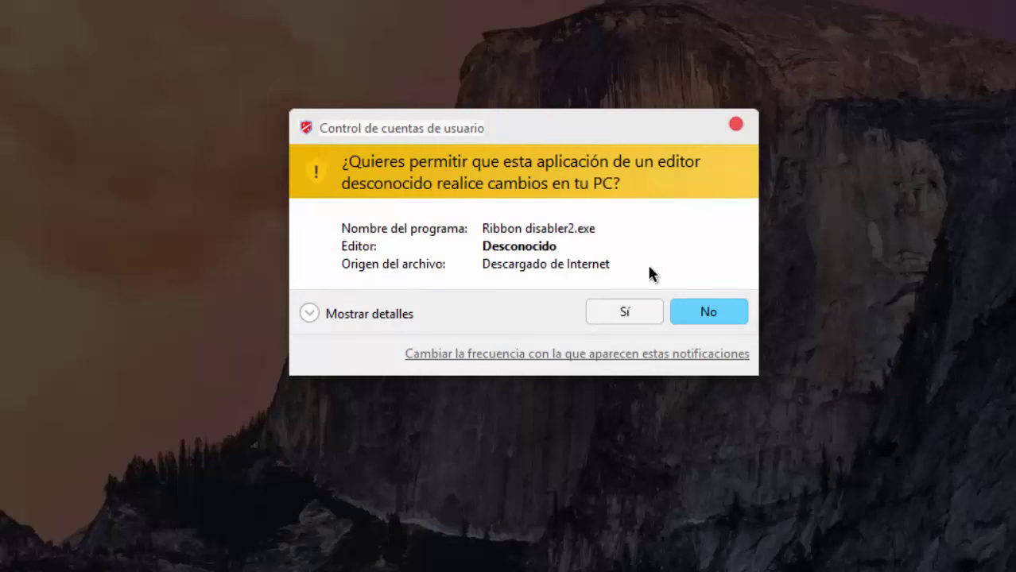
click(634, 311)
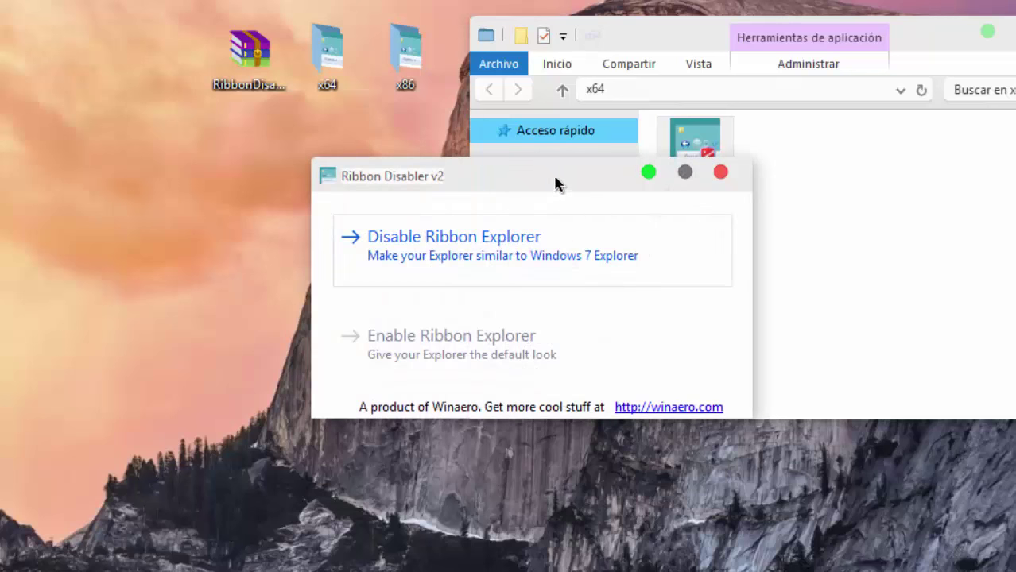
Apply Disable Ribbon Explorer in Ribbon Disabler v2, agree to log off, and sign back in to Windows
drag(555, 183, 259, 179)
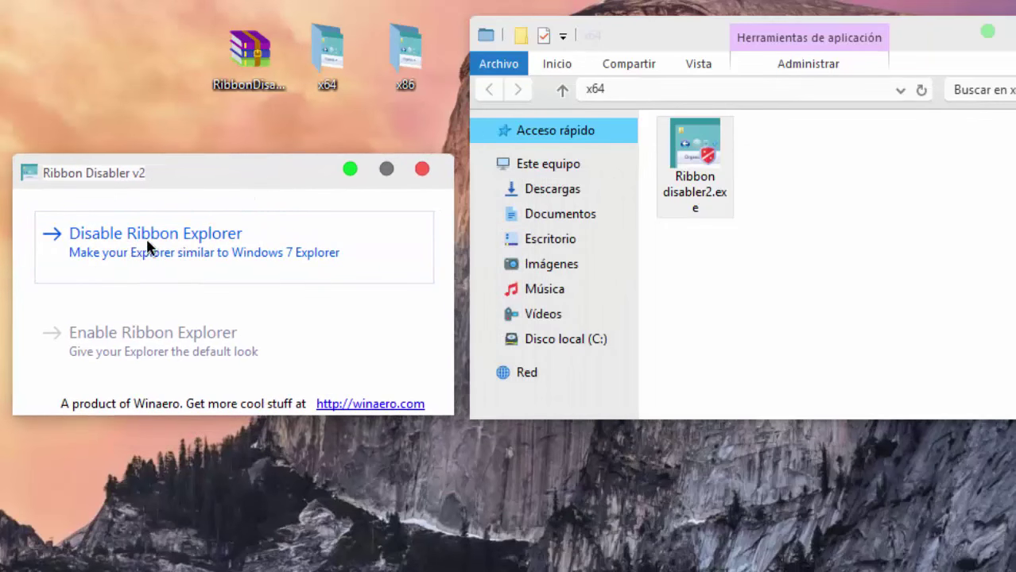
drag(163, 175, 144, 164)
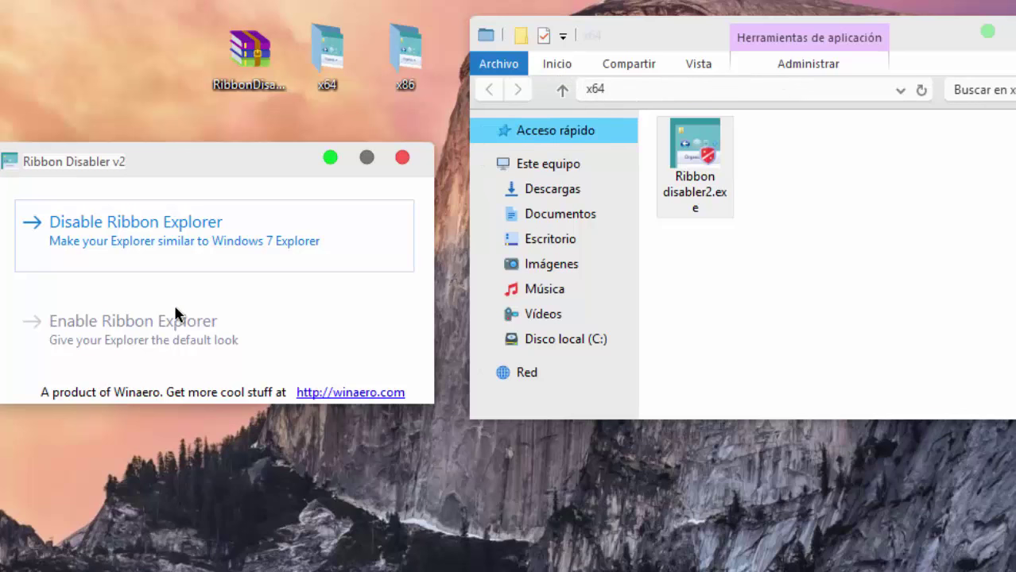
click(132, 235)
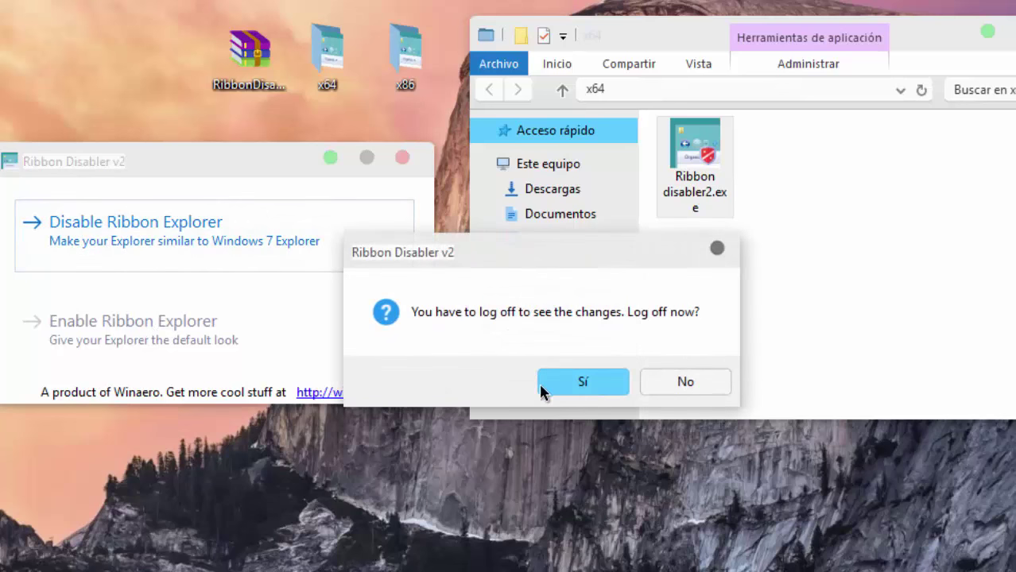
click(566, 384)
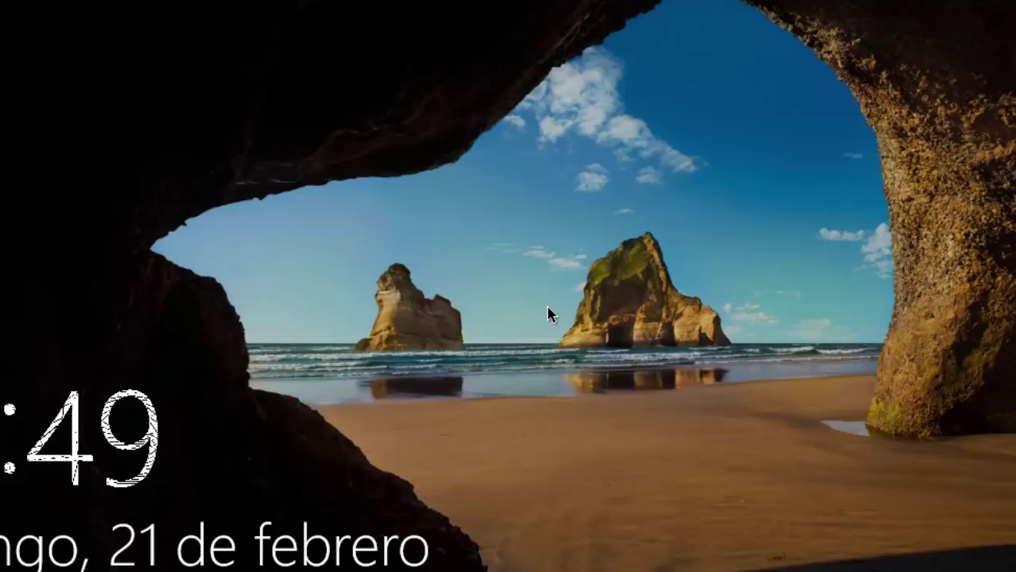
click(548, 314)
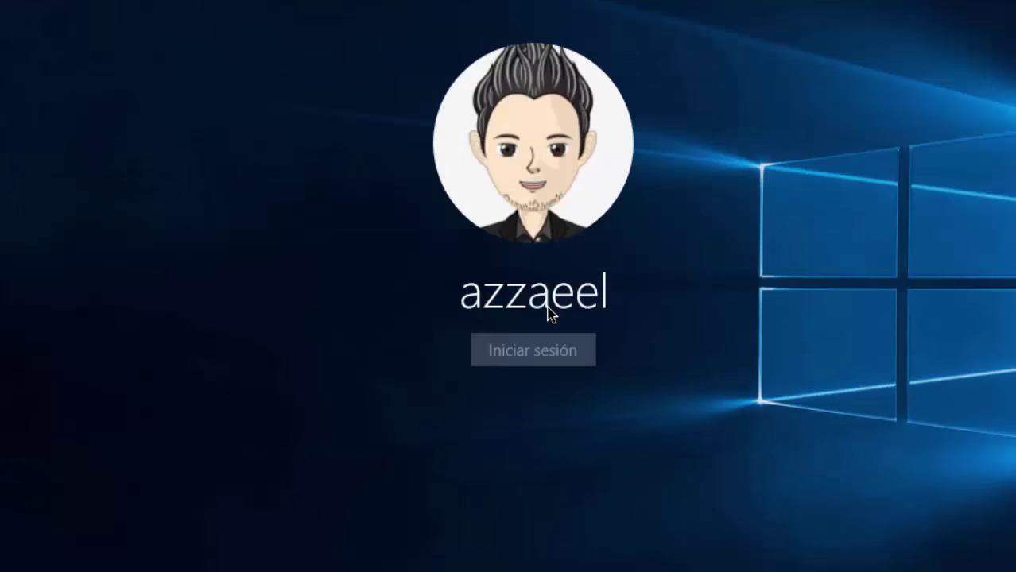
click(512, 355)
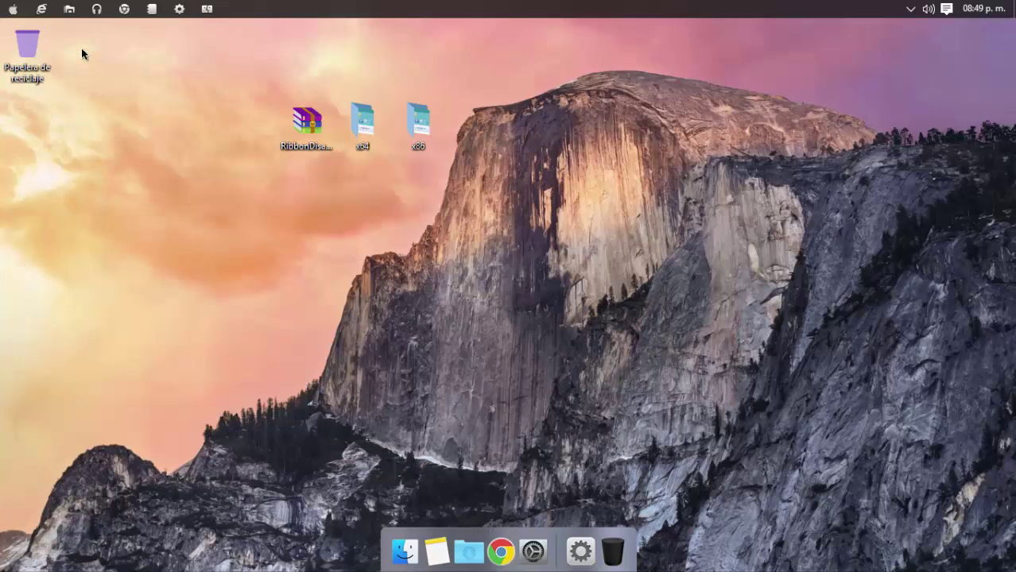
Open File Explorer to inspect its layout with the ribbon disabled, collapse Este equipo in the navigation tree, and close the window
click(68, 10)
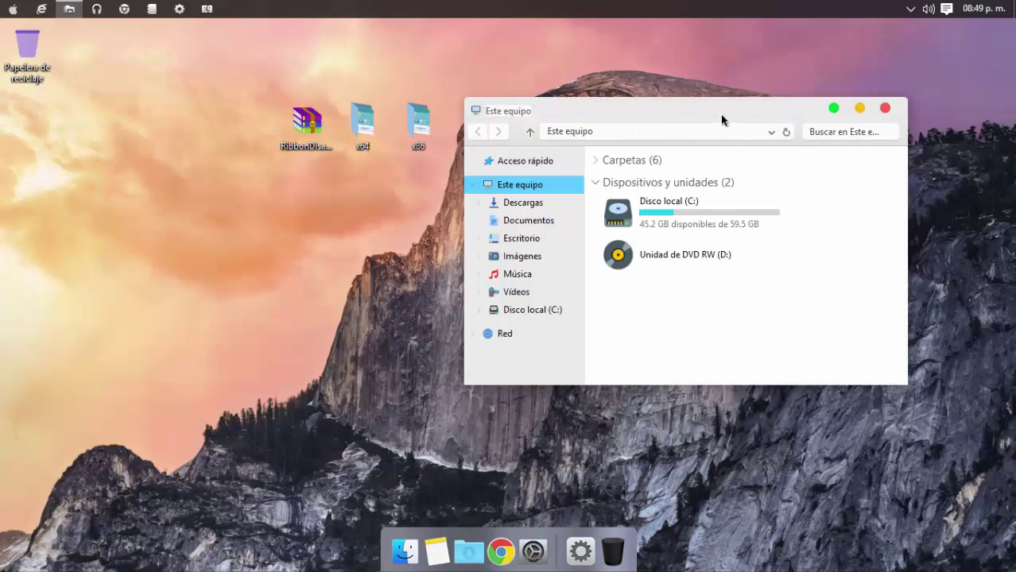
drag(708, 116, 723, 143)
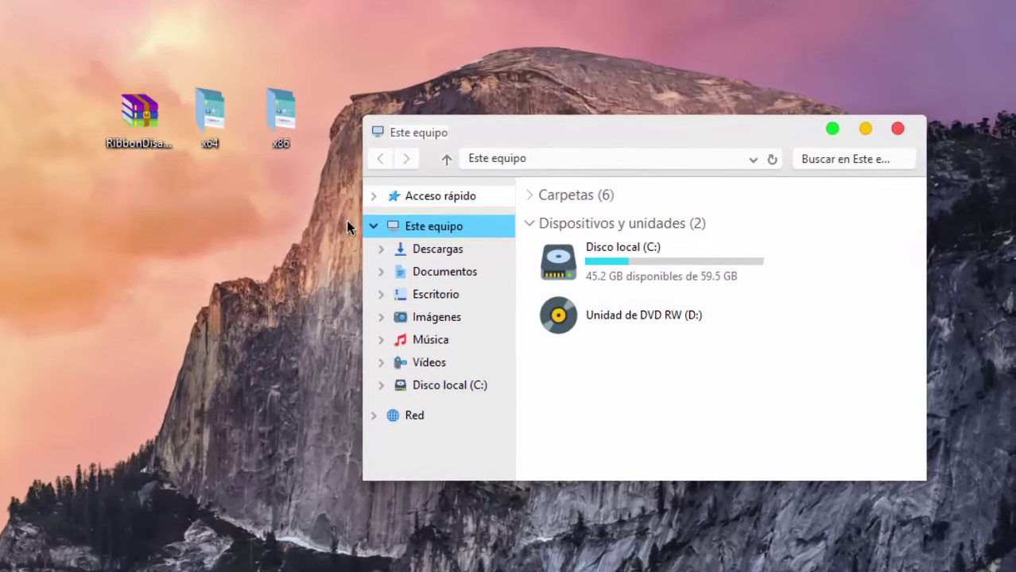
click(364, 228)
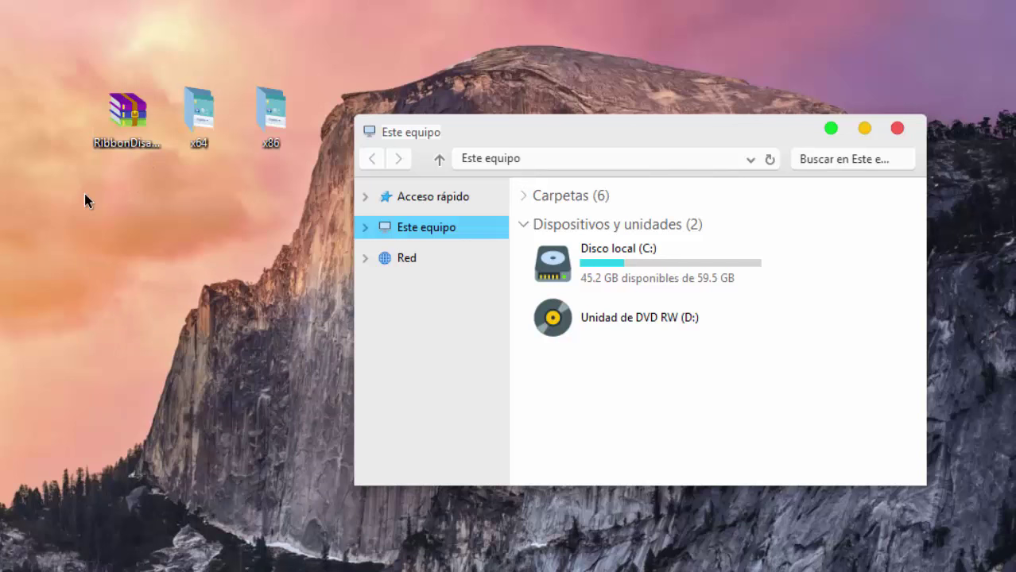
click(111, 153)
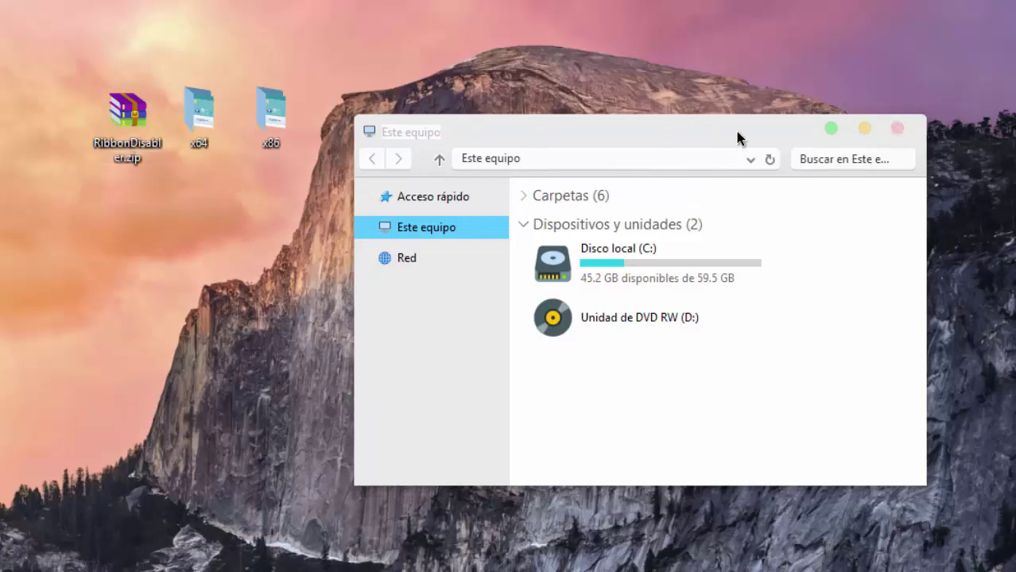
click(897, 129)
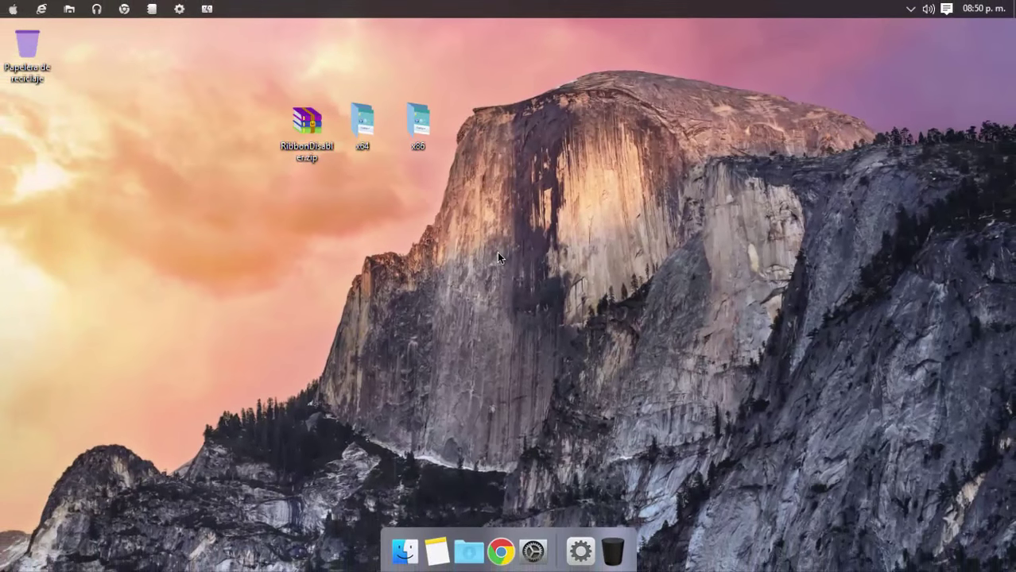